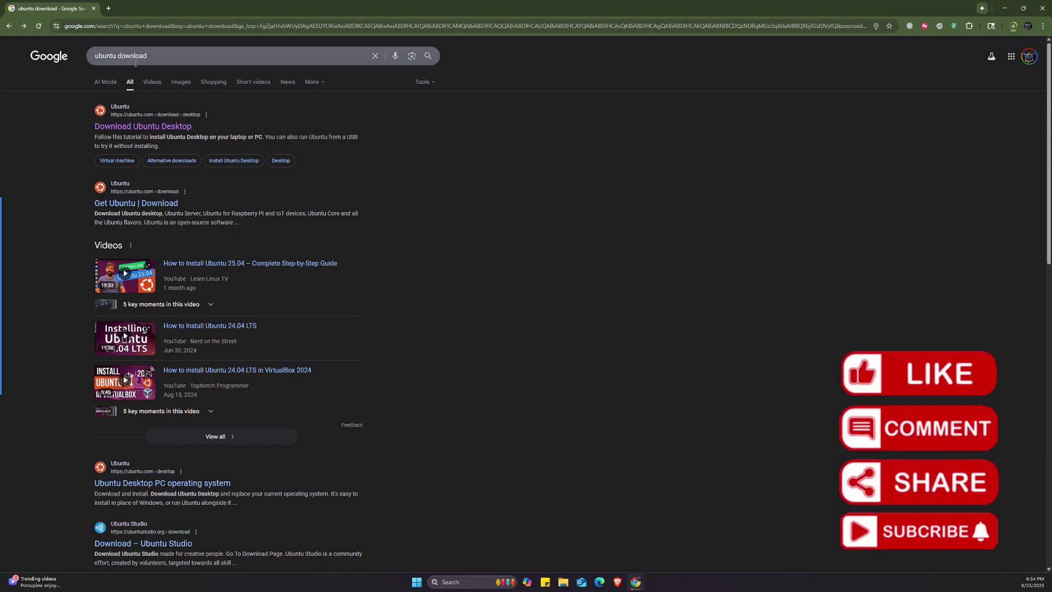
Open the Download Ubuntu Desktop page from the existing ubuntu search results
triple_click(162, 54)
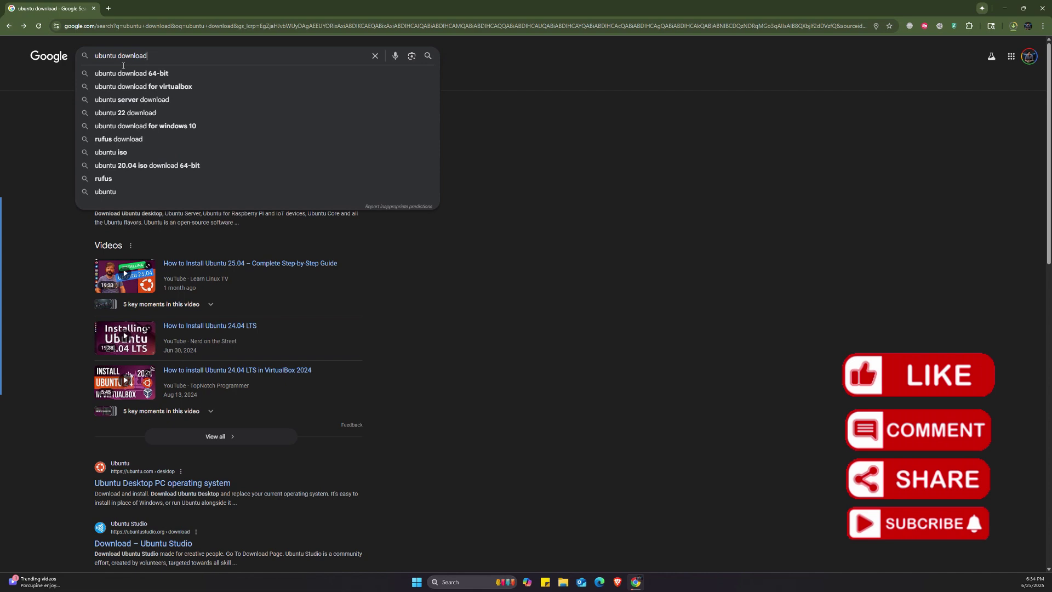
left_click(55, 112)
left_click(95, 128)
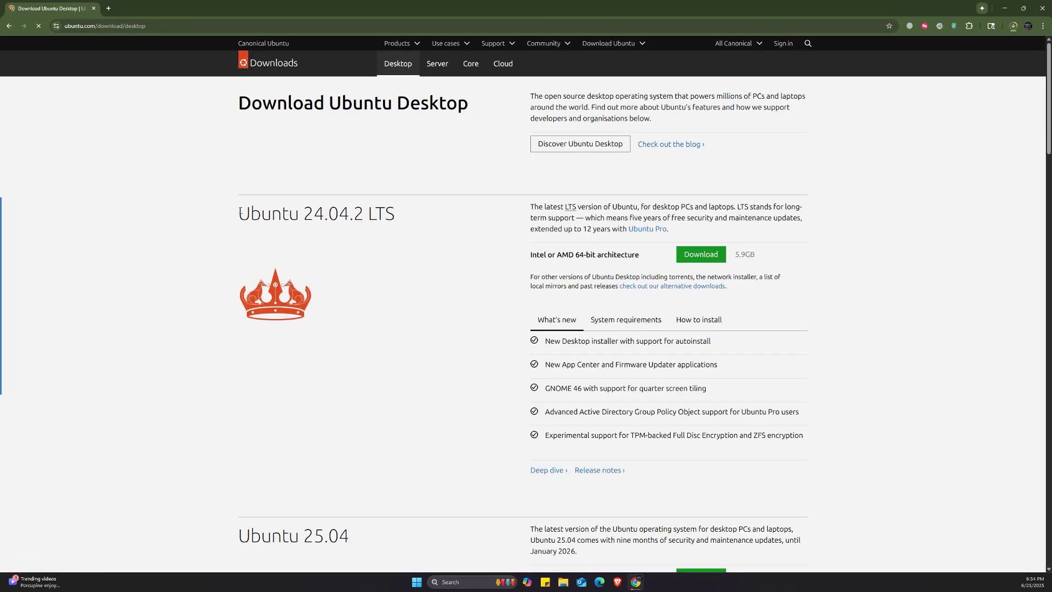
Review the Ubuntu 24.04.2 LTS download (5.9GB) and select the downloaded ISO in Setups
left_click_drag(240, 212, 410, 217)
left_click(338, 312)
double_click(373, 214)
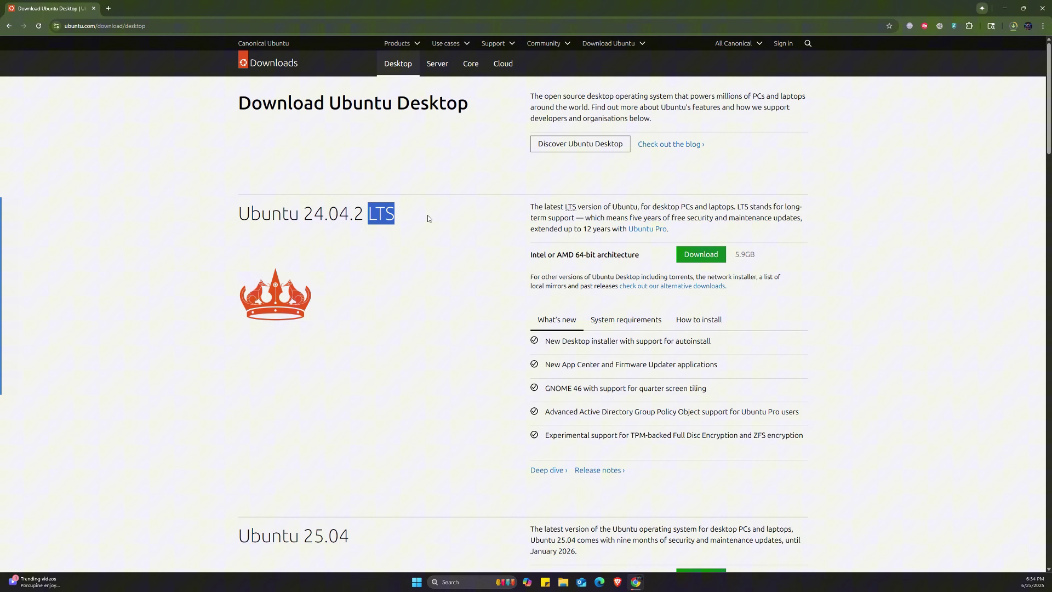
left_click(439, 322)
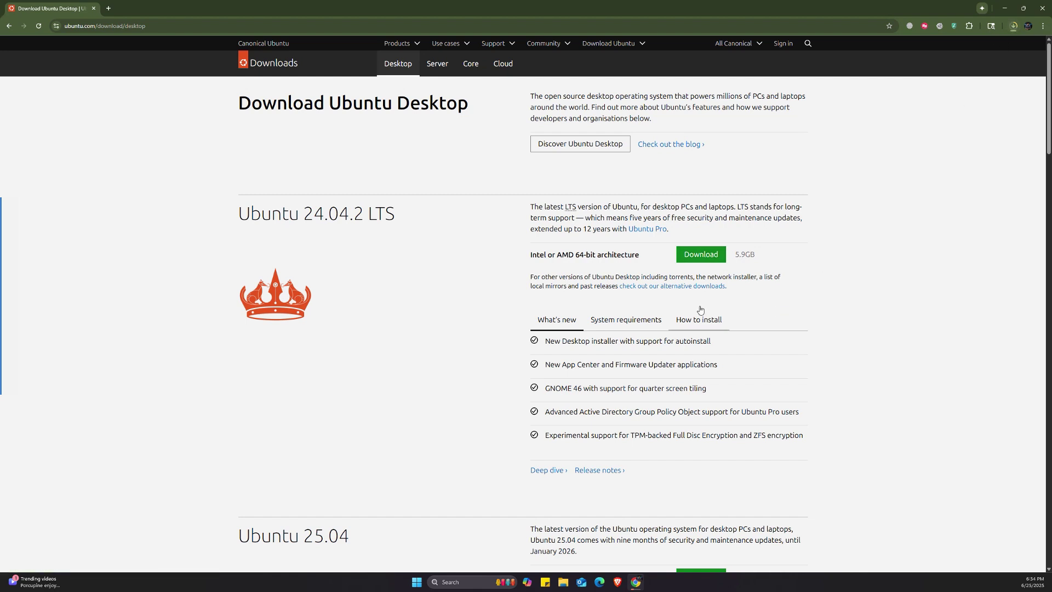
left_click_drag(736, 253, 754, 254)
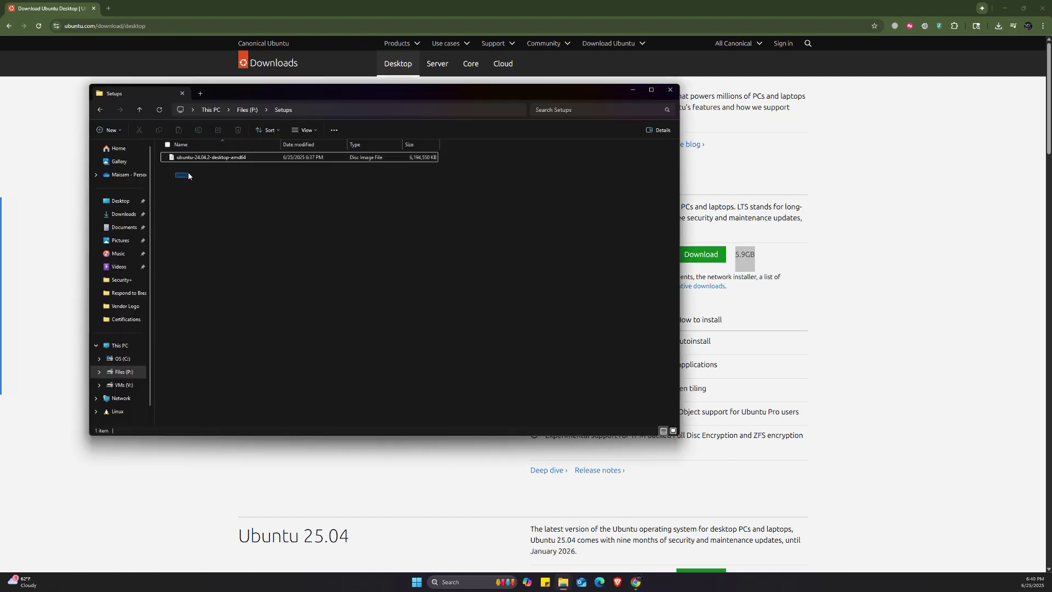
left_click_drag(188, 172, 443, 160)
Search Google for 'rufus' in a new browser tab
left_click(109, 8)
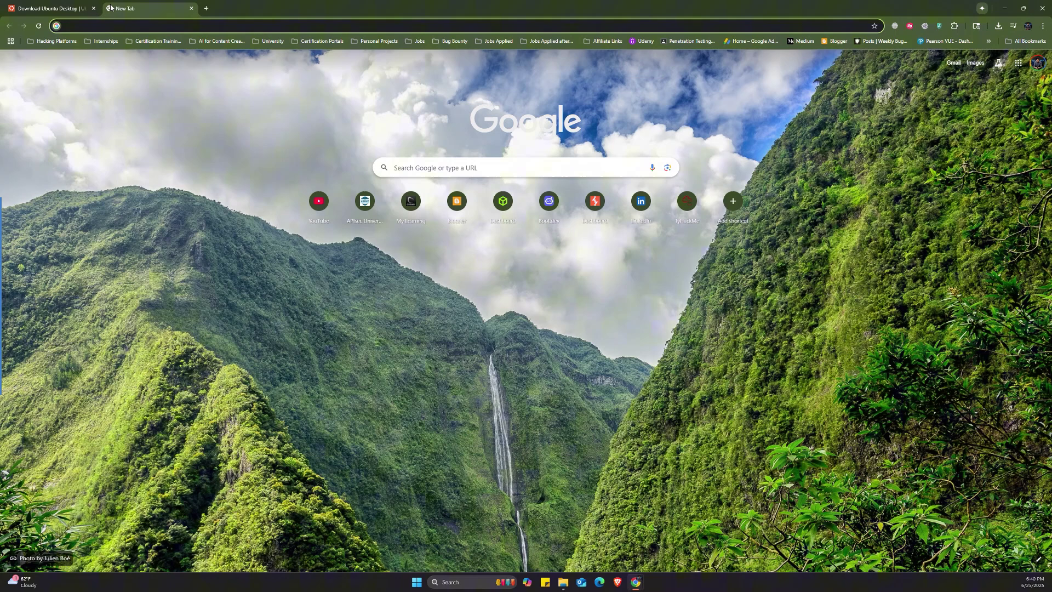
type("rufus")
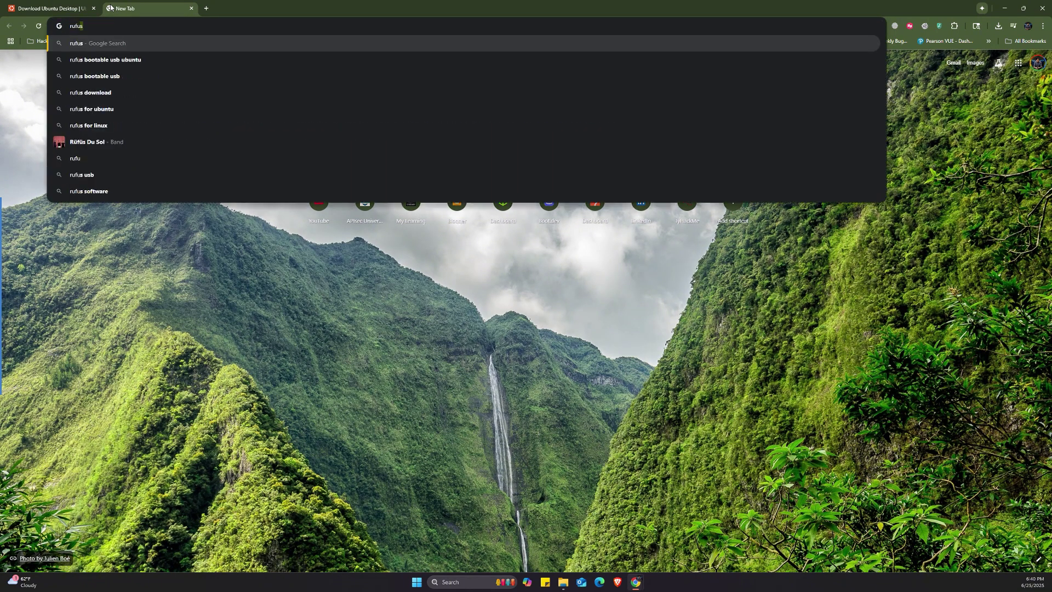
key("Return")
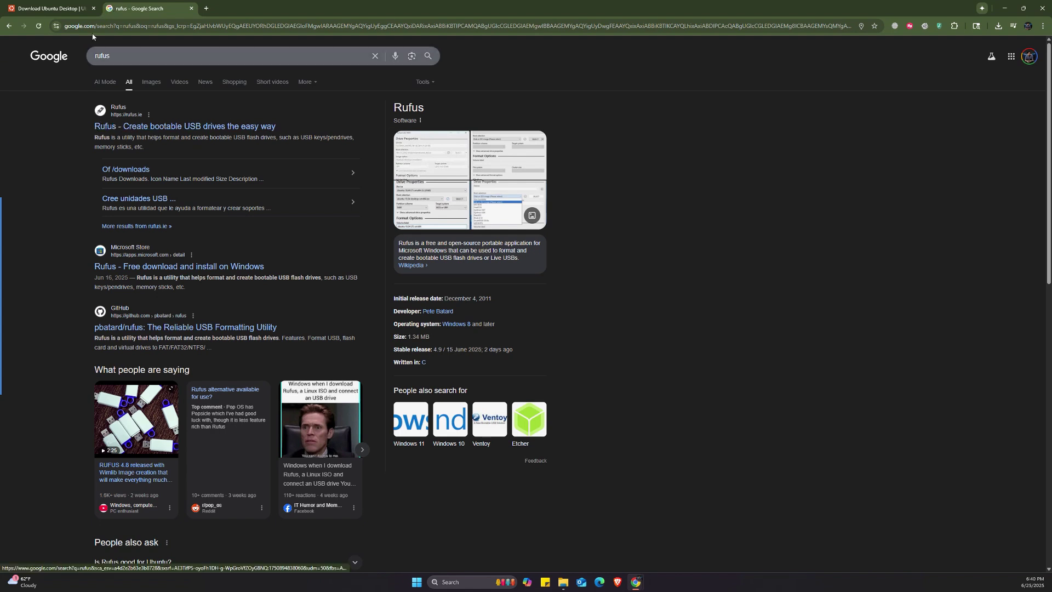
Open the official rufus.ie site and read the description of what Rufus does
left_click(115, 54)
left_click(31, 127)
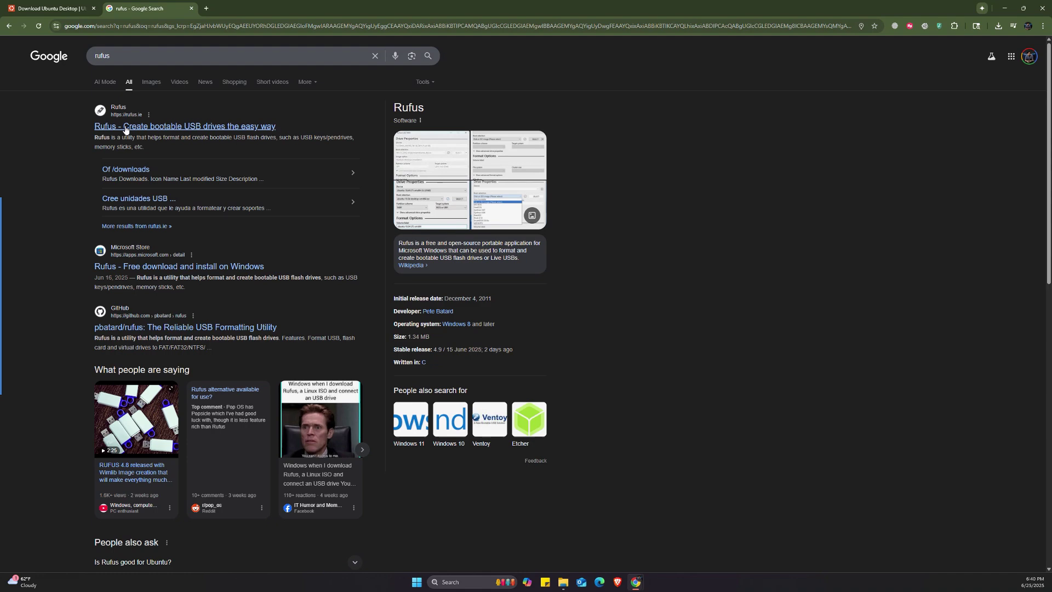
left_click(104, 127)
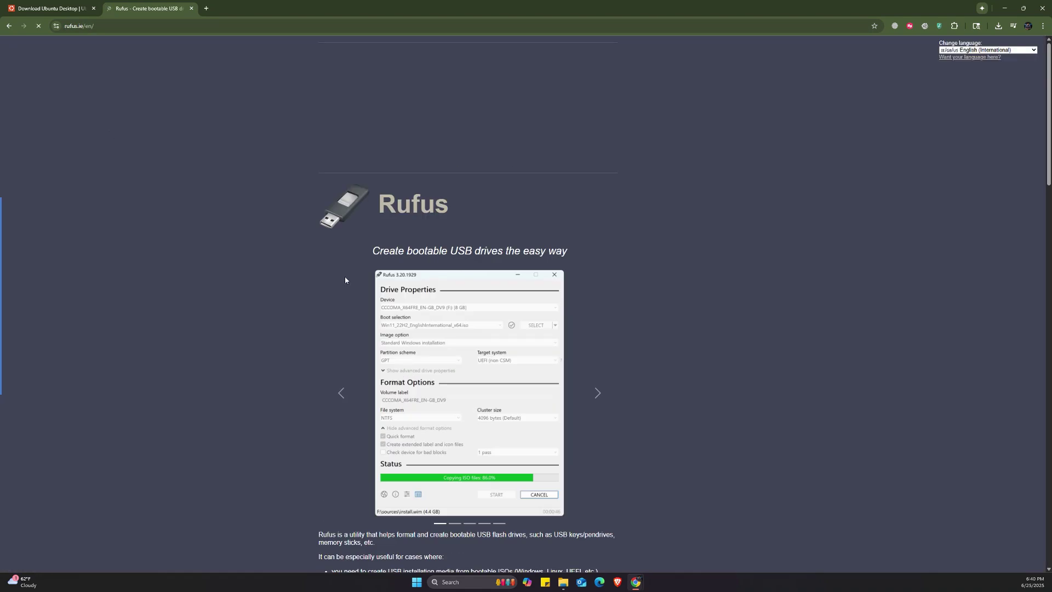
scroll(630, 269, "down", 4)
scroll(652, 270, "up", 4)
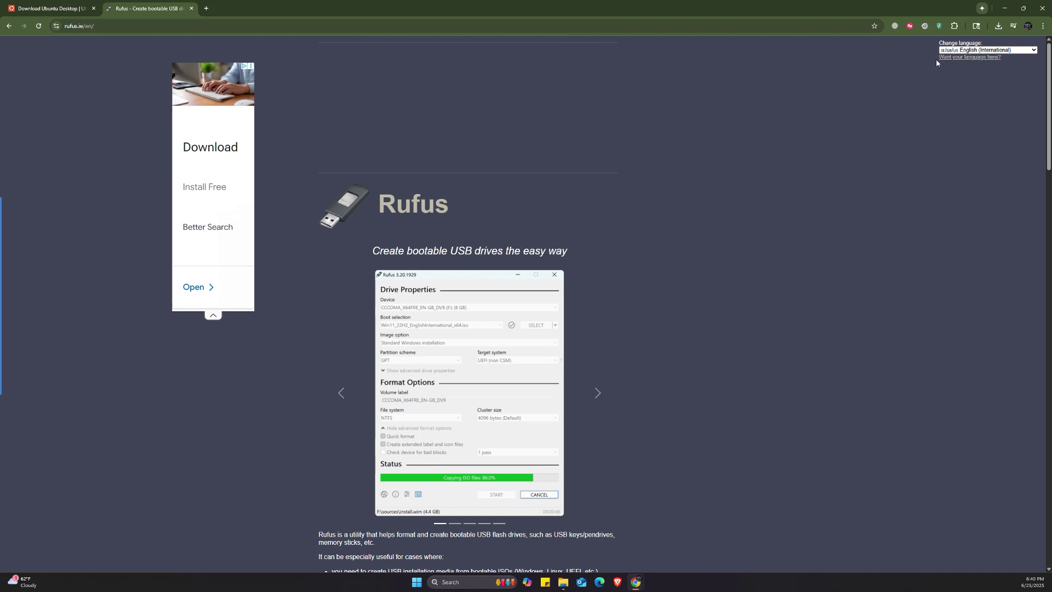
scroll(682, 216, "down", 5)
scroll(521, 207, "up", 2)
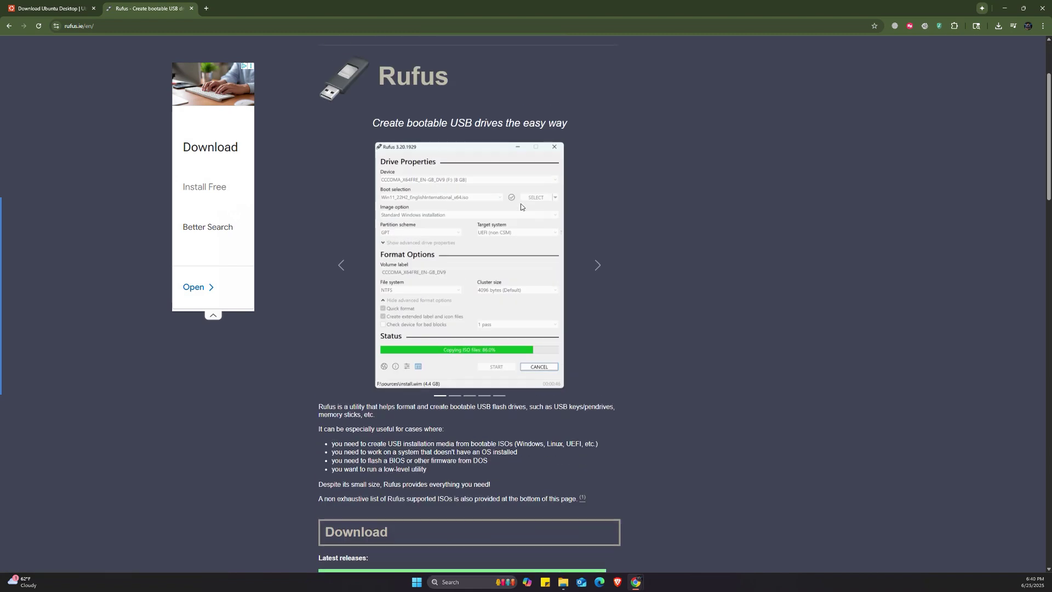
scroll(487, 273, "down", 2)
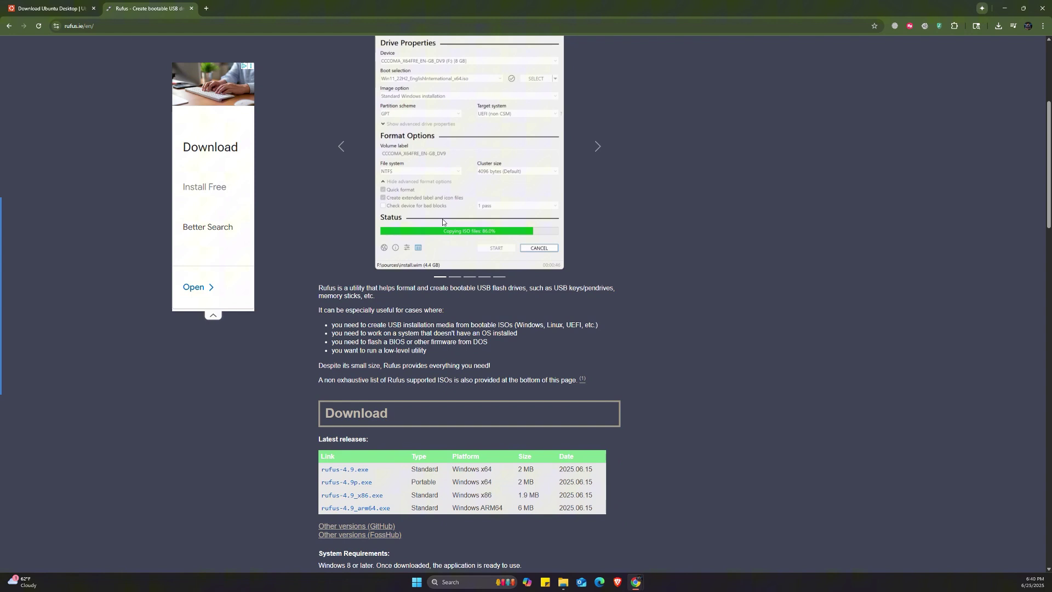
left_click_drag(317, 287, 419, 335)
Download rufus-4.9.exe from the latest releases and check its release date
scroll(487, 359, "down", 1)
left_click(471, 361)
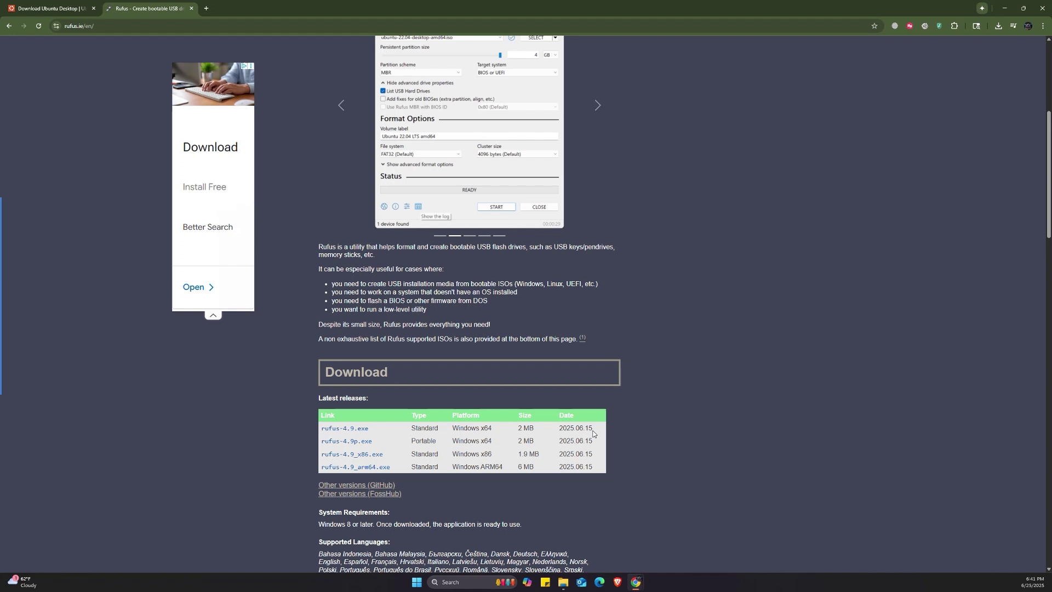
left_click_drag(593, 433, 563, 428)
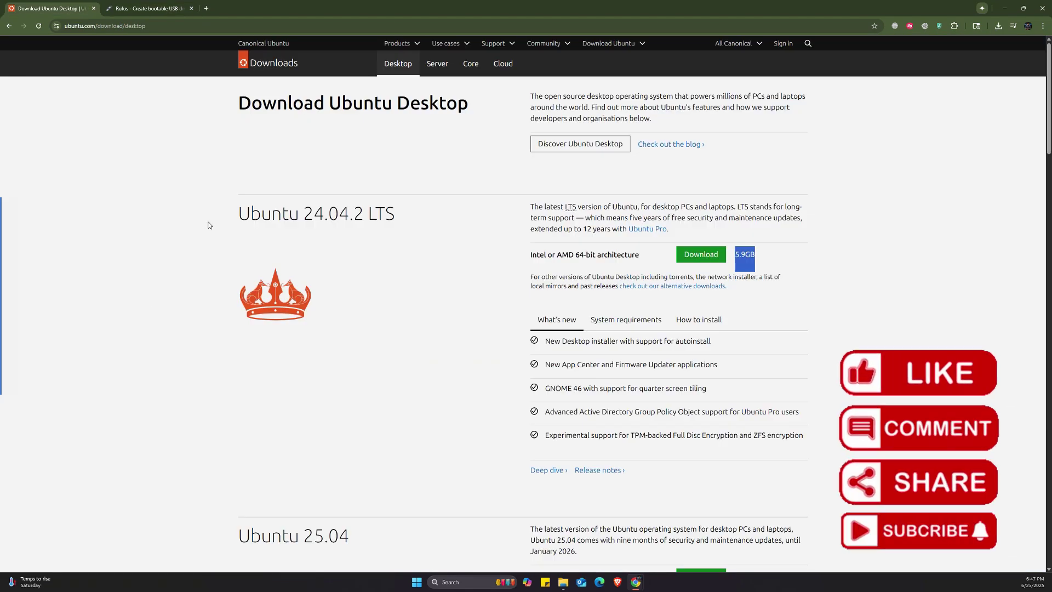
Launch rufus-4.9 from the Setups folder window on the taskbar
left_click_drag(241, 211, 393, 215)
left_click(119, 11)
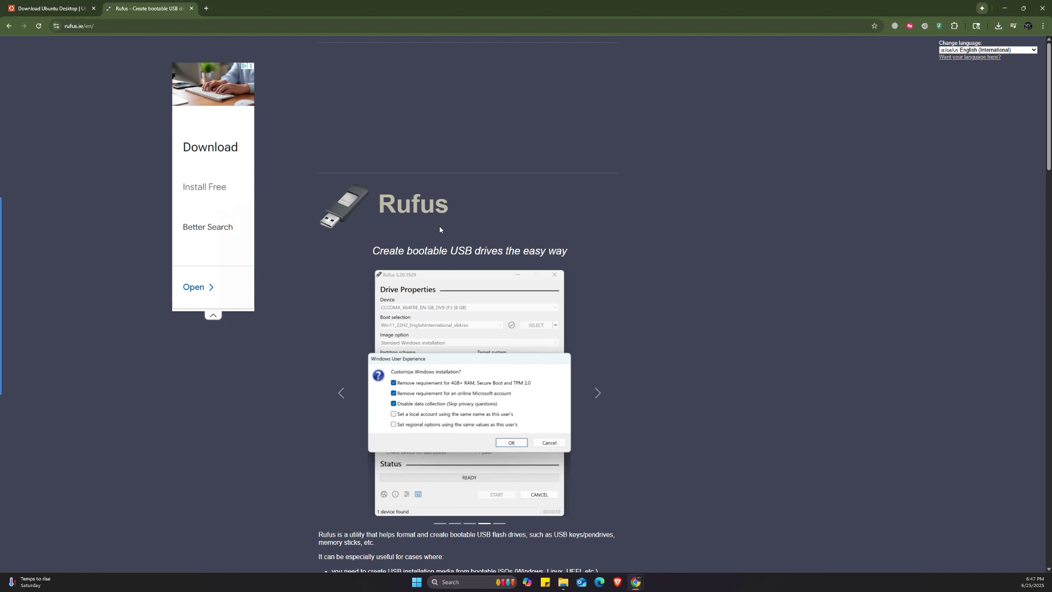
left_click(563, 581)
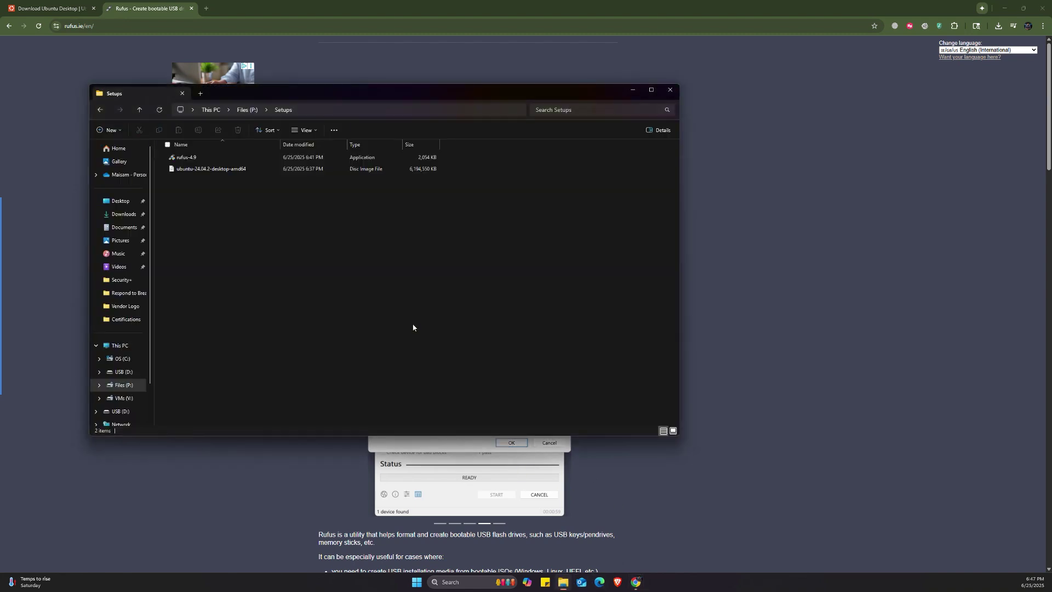
left_click_drag(196, 223, 206, 187)
double_click(202, 158)
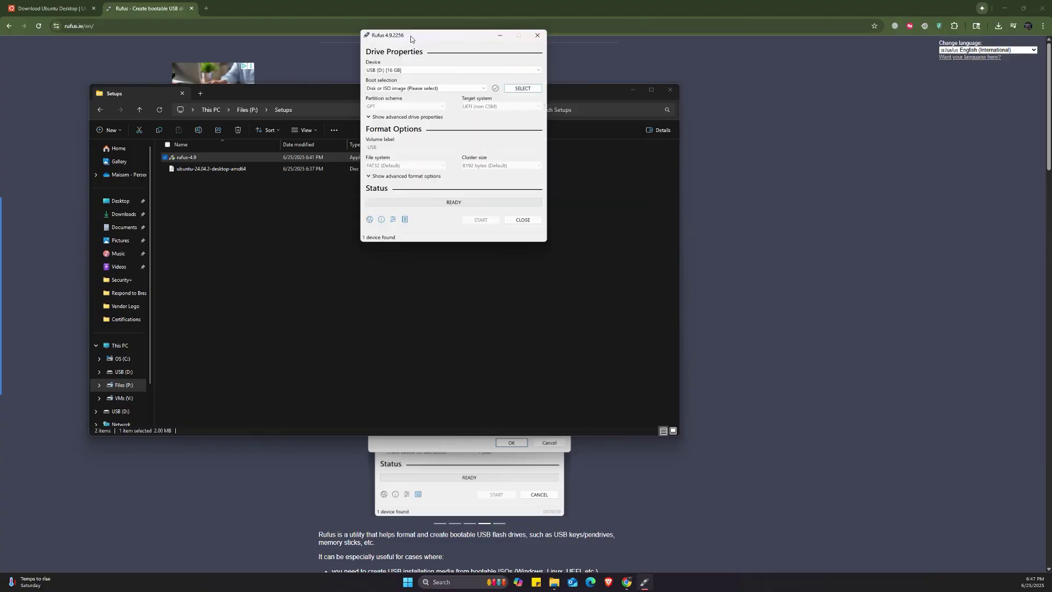
Keep USB (D:) [16 GB] as the Rufus target device, verifying its size under This PC
left_click(396, 182)
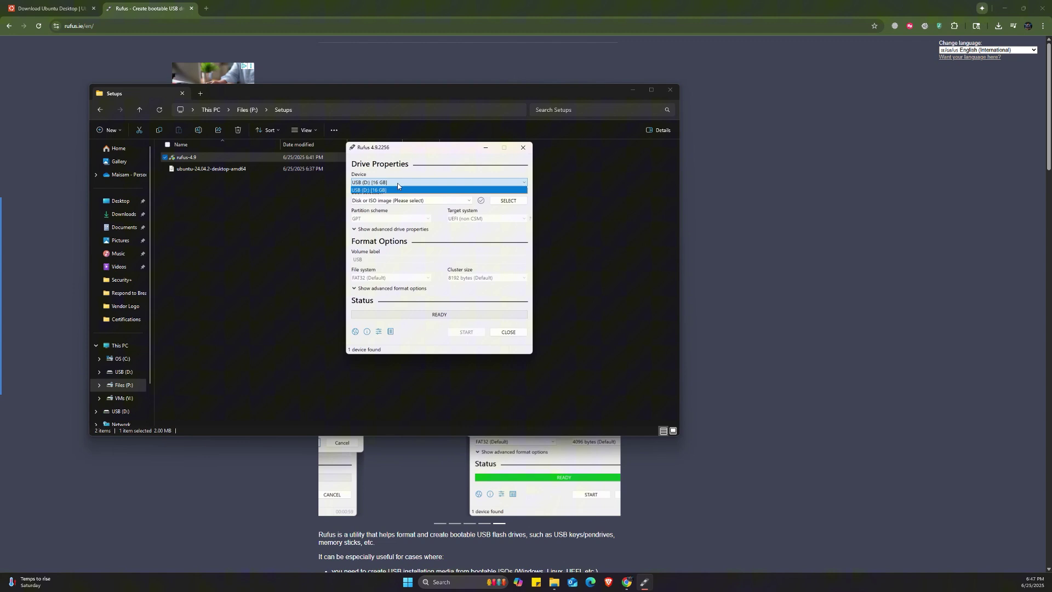
left_click(368, 192)
left_click(120, 345)
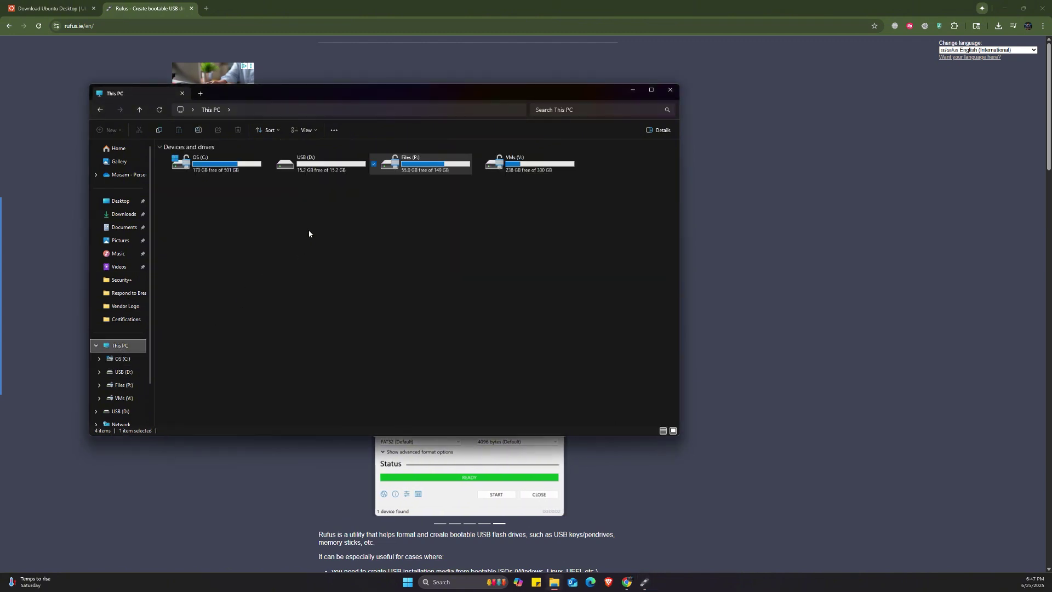
left_click(284, 162)
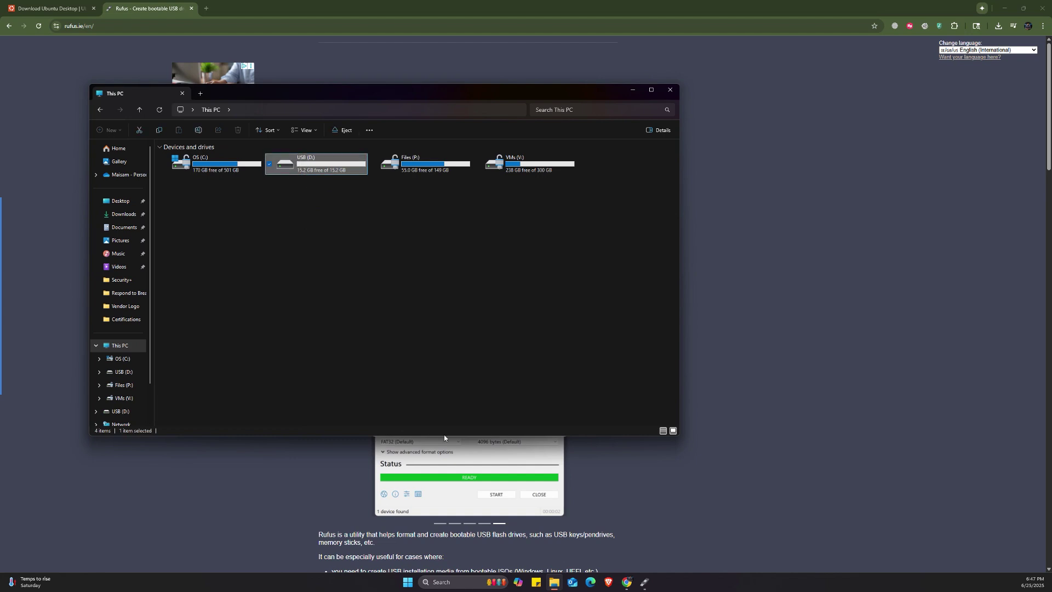
key("alt+Tab")
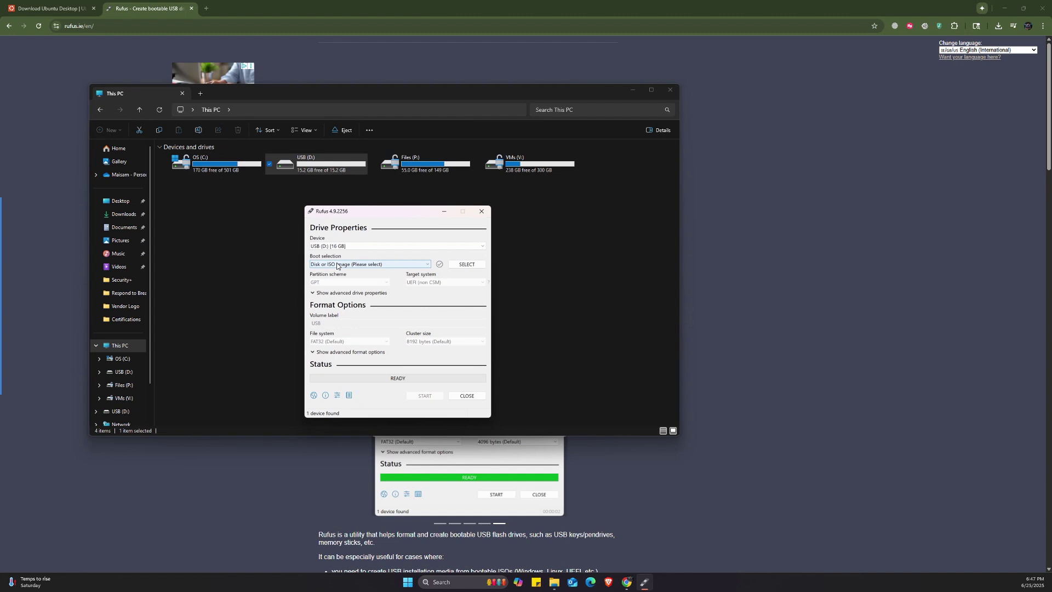
Keep Boot selection on Disk or ISO image and browse for the ISO file
left_click(338, 265)
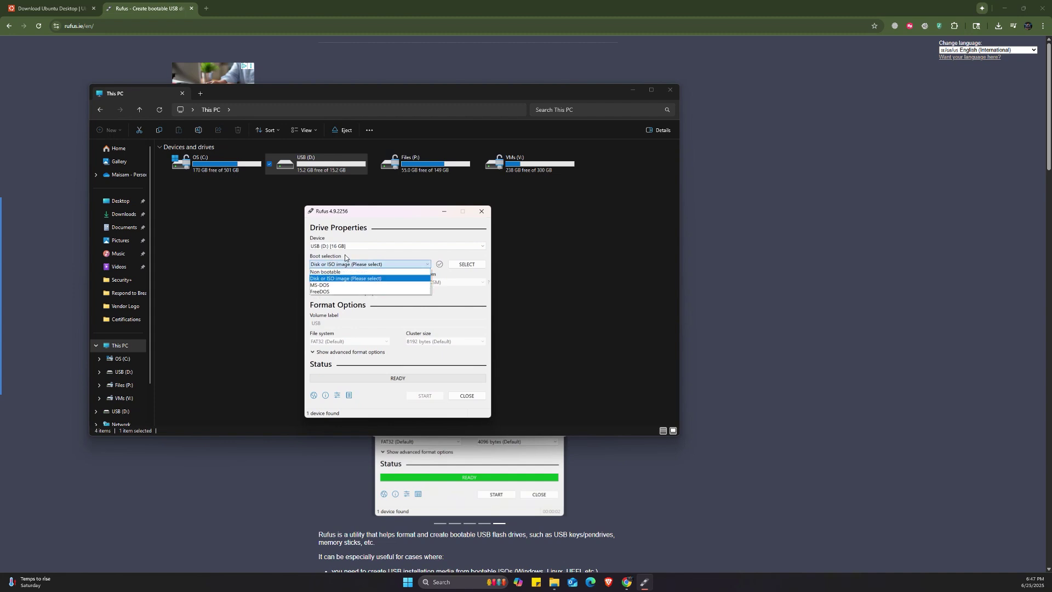
left_click(333, 266)
left_click(332, 268)
left_click(461, 266)
left_click(461, 266)
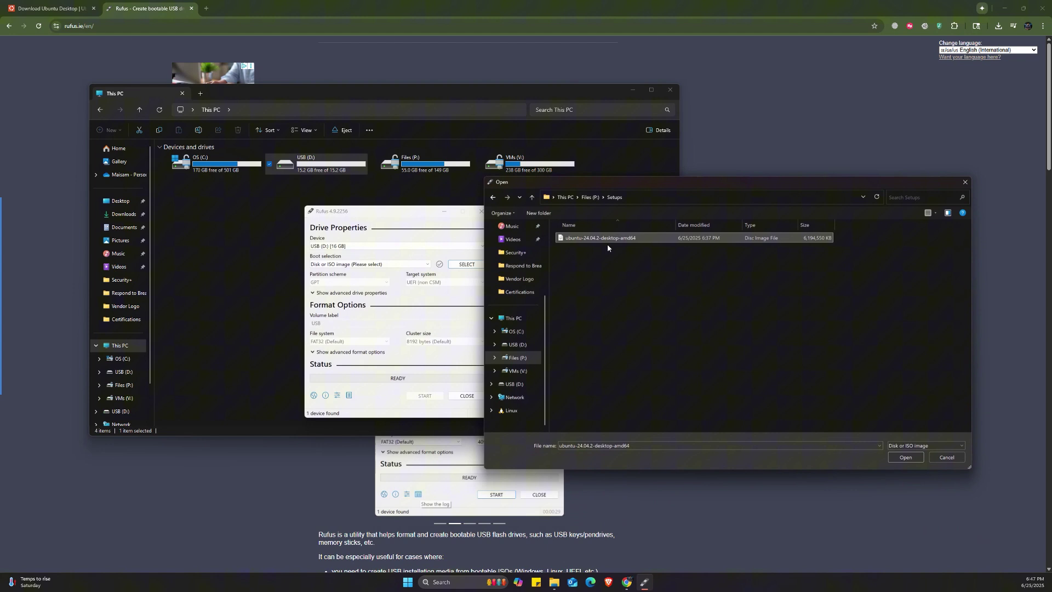
Load ubuntu-24.04.2-desktop-amd64.iso with MBR partitioning and reveal the advanced format options
left_click(905, 457)
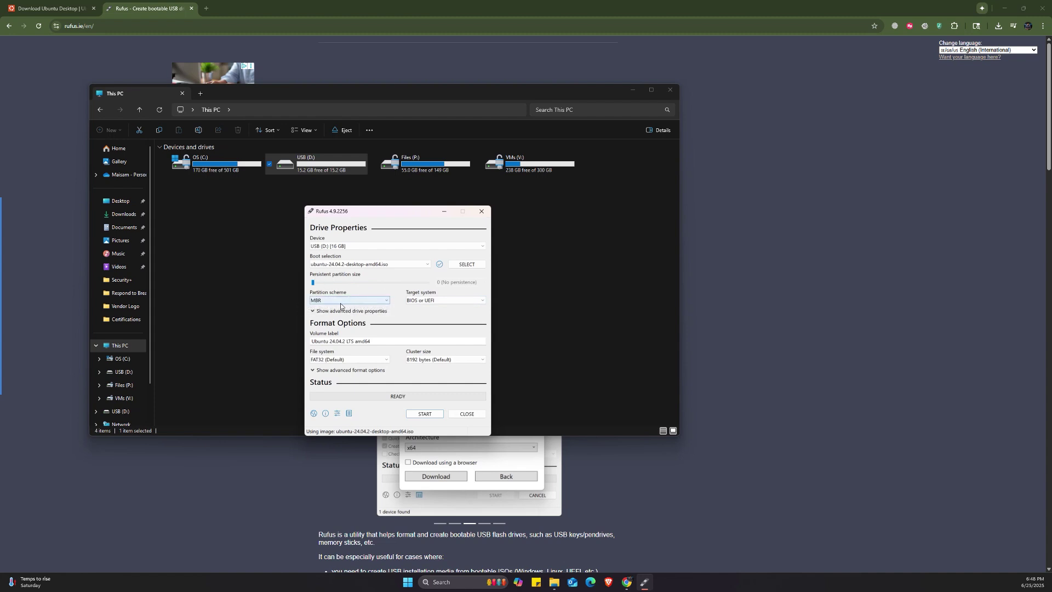
left_click(322, 301)
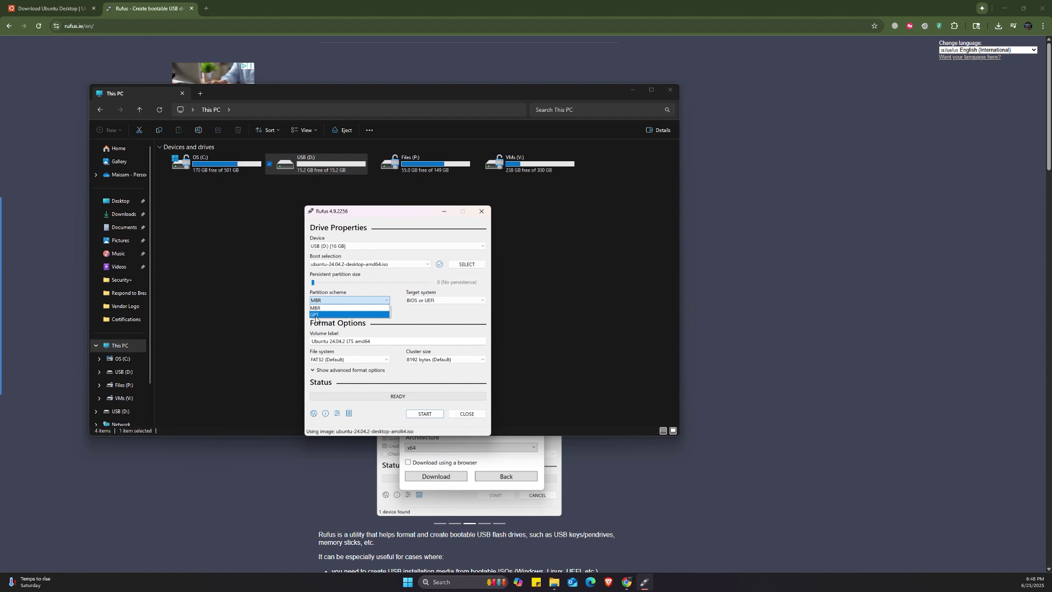
left_click(375, 296)
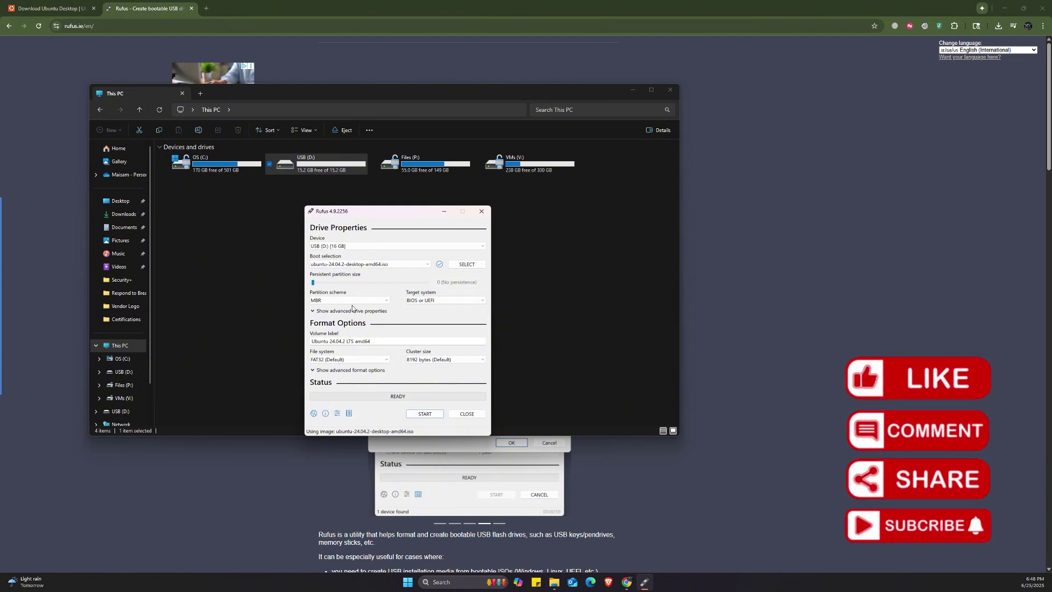
left_click_drag(389, 213, 483, 190)
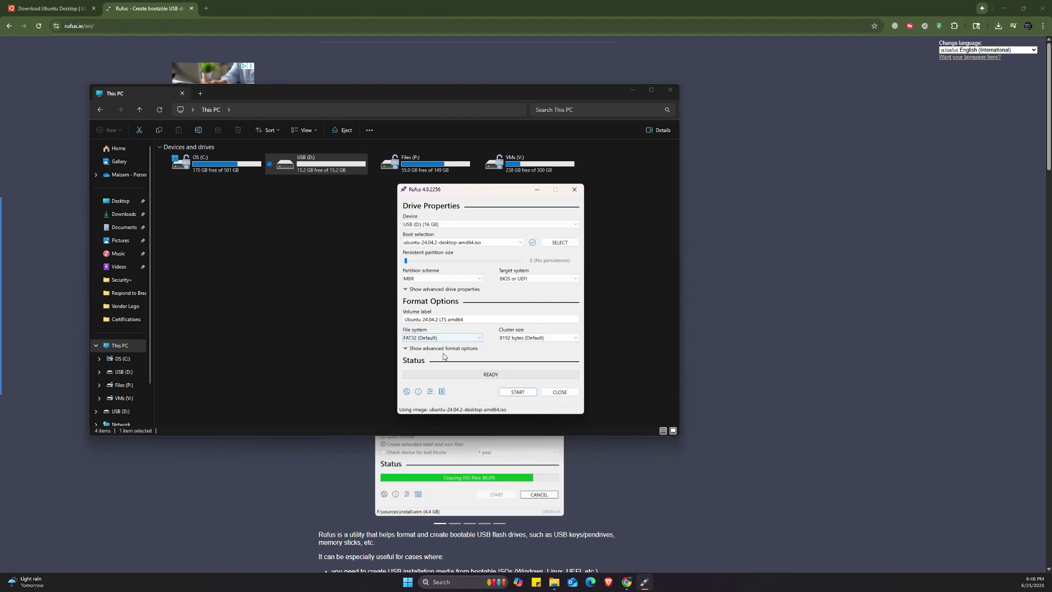
left_click(422, 349)
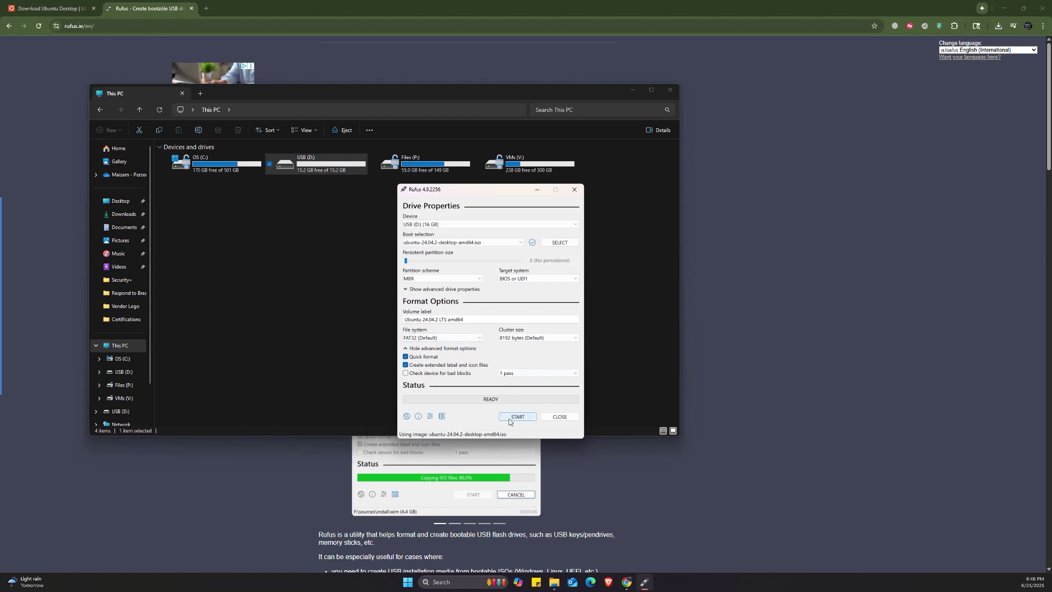
Start the write, accepting Write in ISO Image mode (Recommended)
left_click(509, 419)
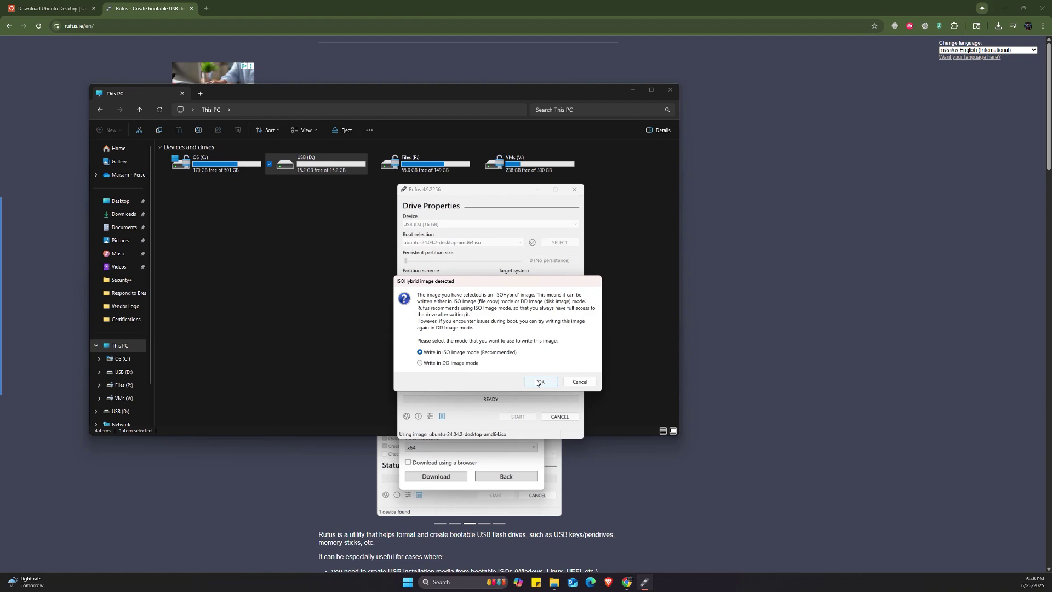
left_click(541, 381)
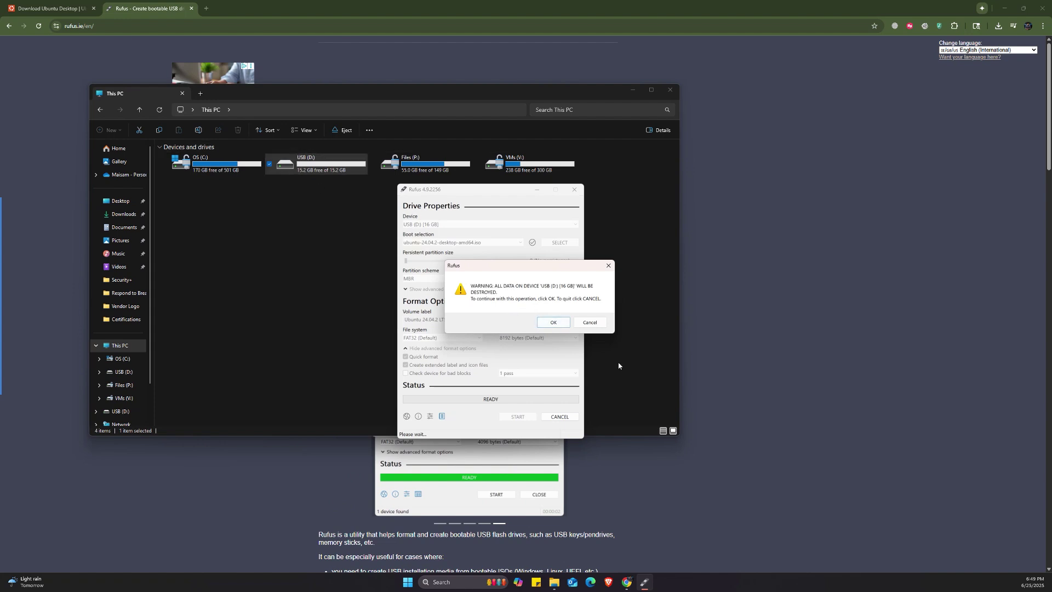
Confirm erasing all data on USB (D:) and let the write finish at READY
left_click(546, 323)
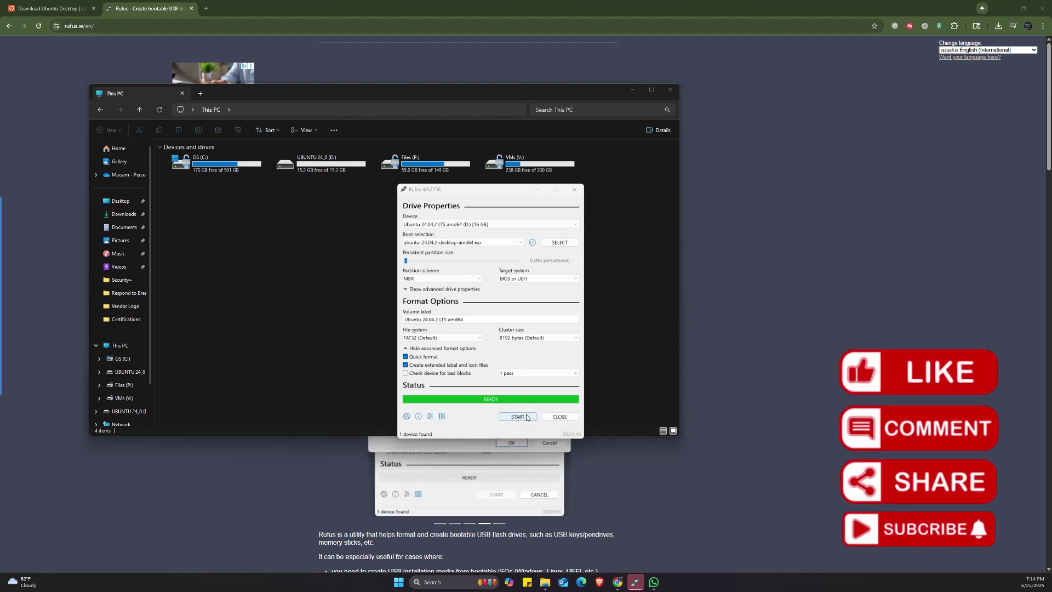
Close Rufus and select the UBUNTU 24_0 (D:) drive showing 9.29 GB free of 15.2 GB
left_click(554, 419)
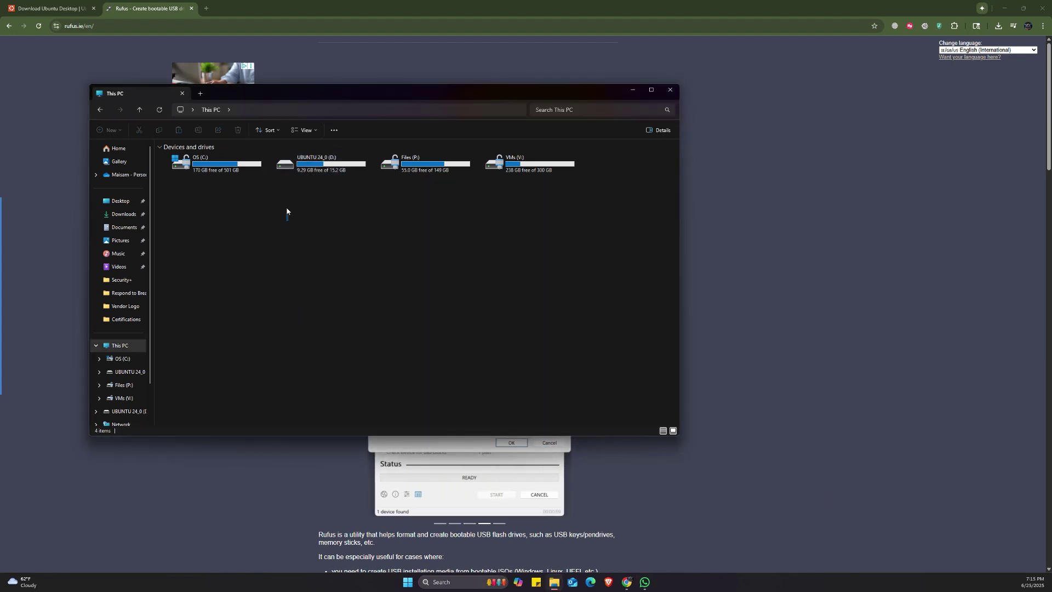
left_click_drag(287, 221, 303, 158)
left_click_drag(261, 206, 314, 200)
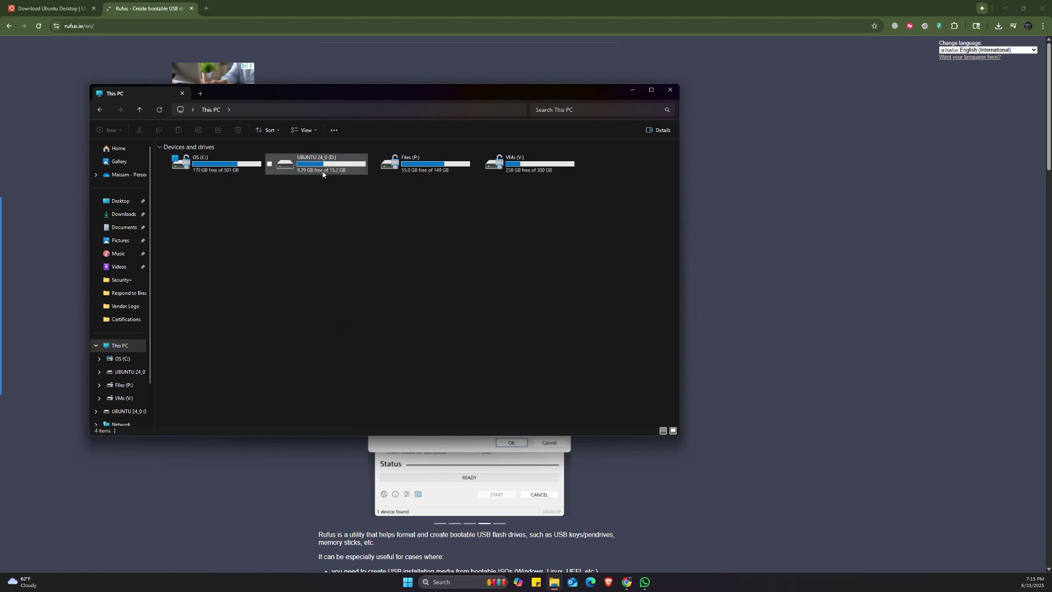